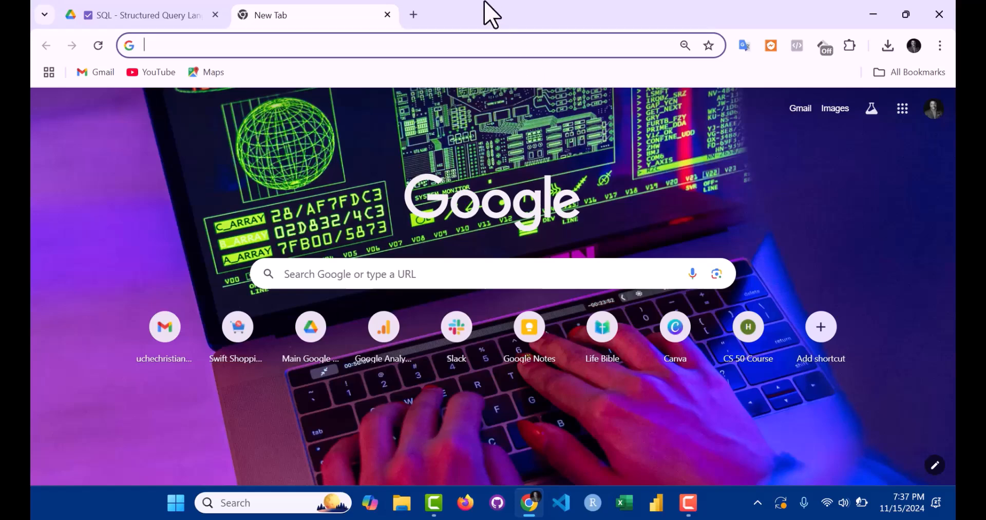
# Search the web for "mysql download" and open the MySQL Downloads page at mysql.com/downloads.
pyautogui.click(350, 49)
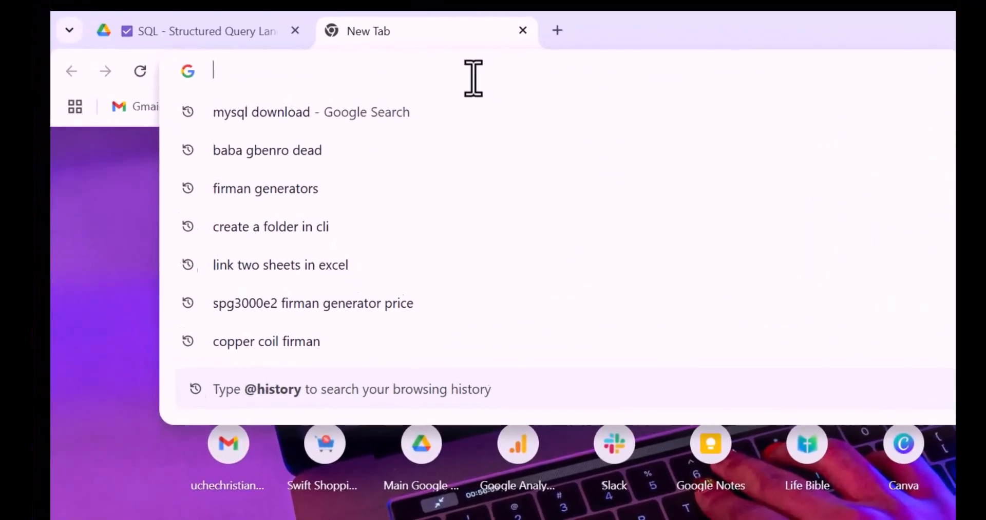
pyautogui.write('my')
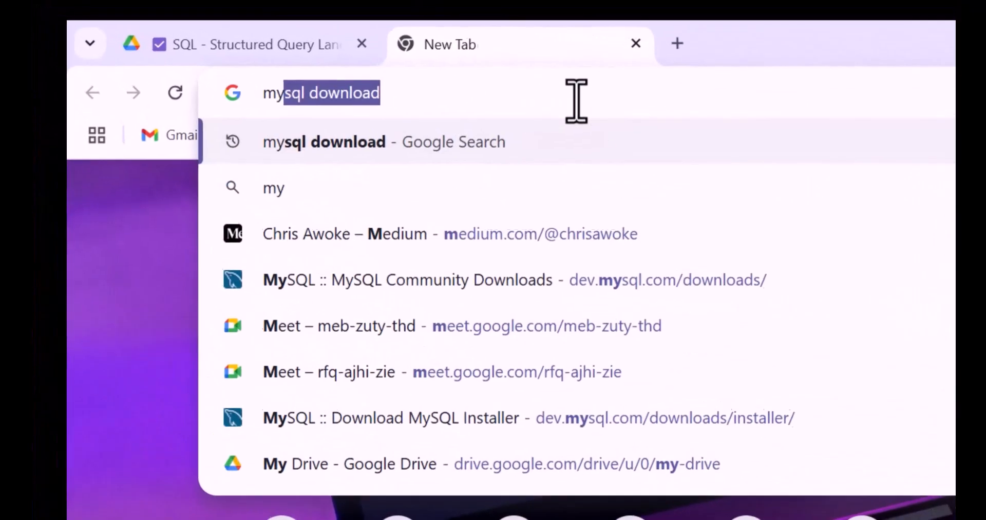
pyautogui.write('sql down')
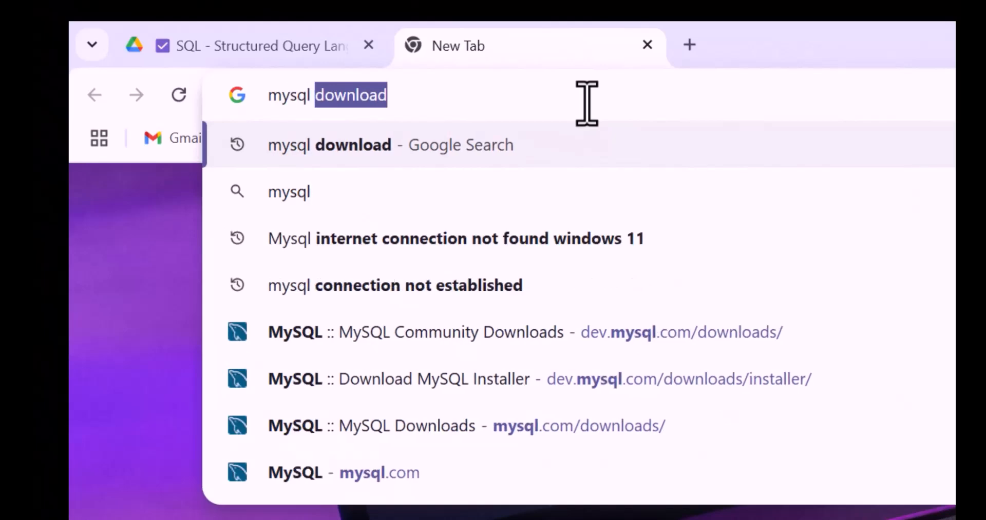
pyautogui.write('loa')
pyautogui.press('Return')
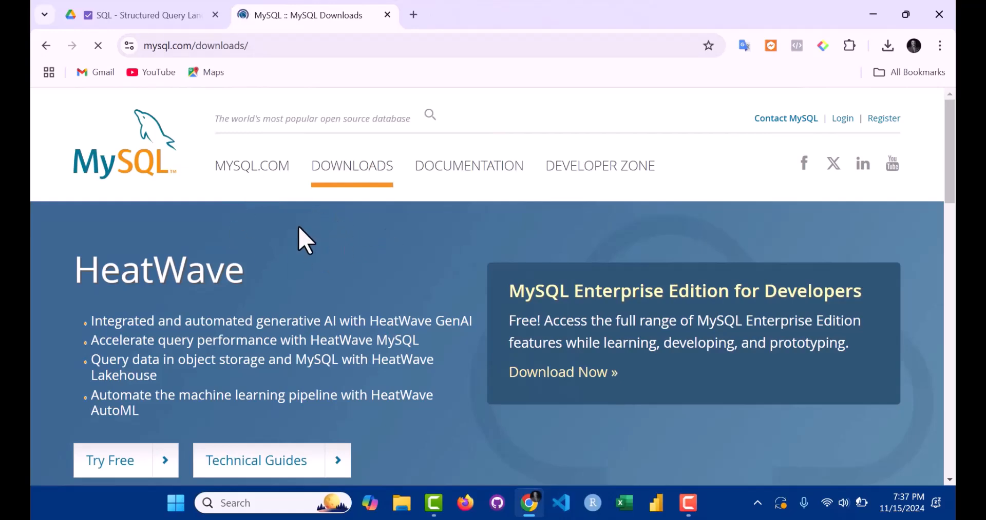
# Go to the MySQL Community (GPL) Downloads and open the MySQL Installer for Windows page.
pyautogui.scroll(-10, 299, 231)
pyautogui.scroll(-1, 295, 294)
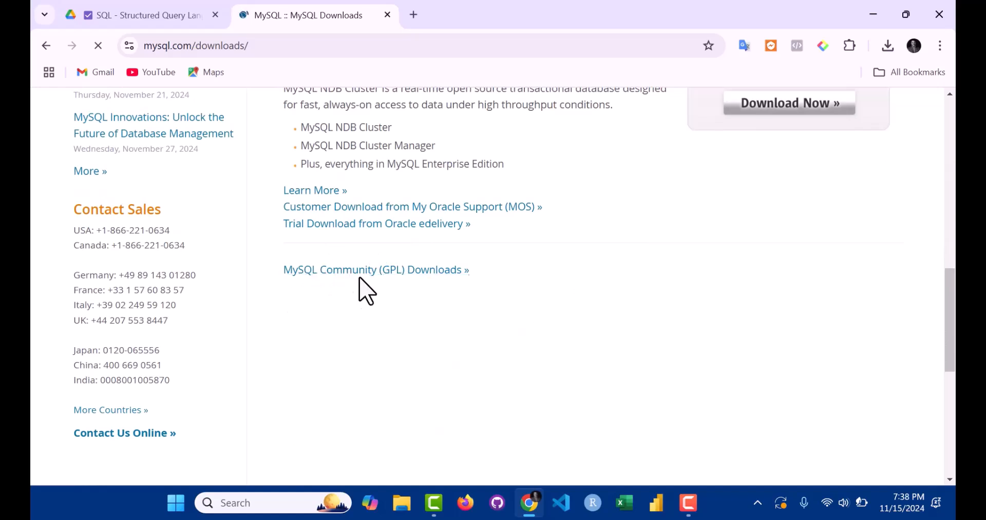
pyautogui.click(430, 277)
pyautogui.scroll(-1, 405, 288)
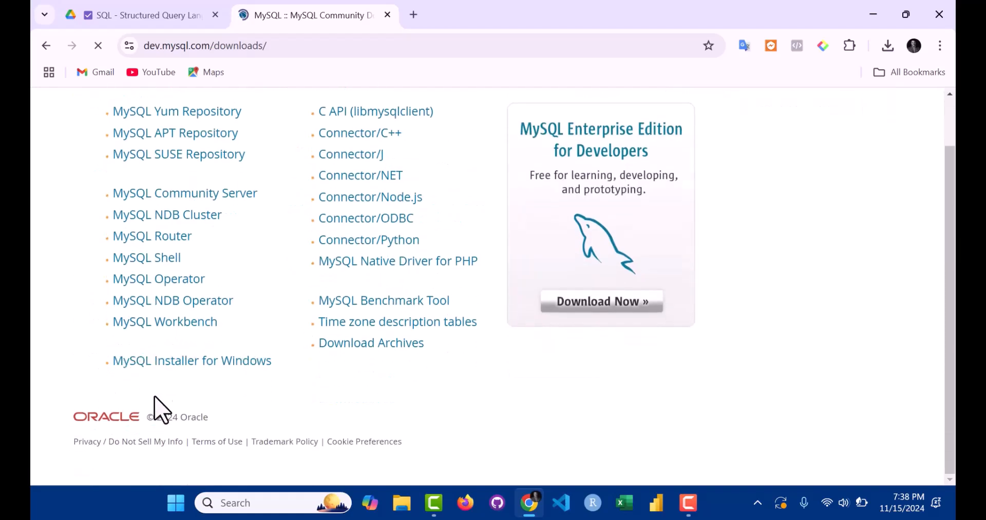
pyautogui.click(224, 367)
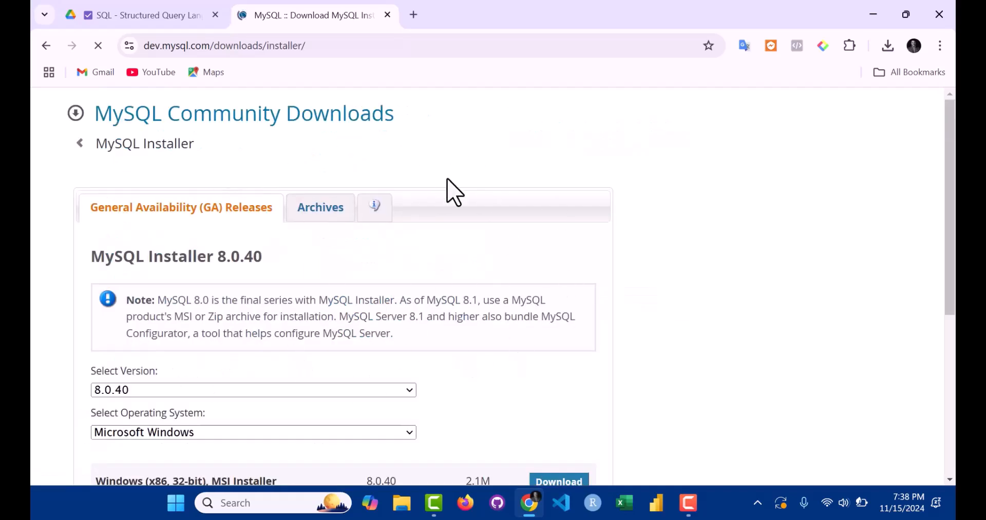
# Download the 2.1M Windows MSI web installer, version 8.0.40, without logging in or signing up for an Oracle account.
pyautogui.scroll(-4, 452, 192)
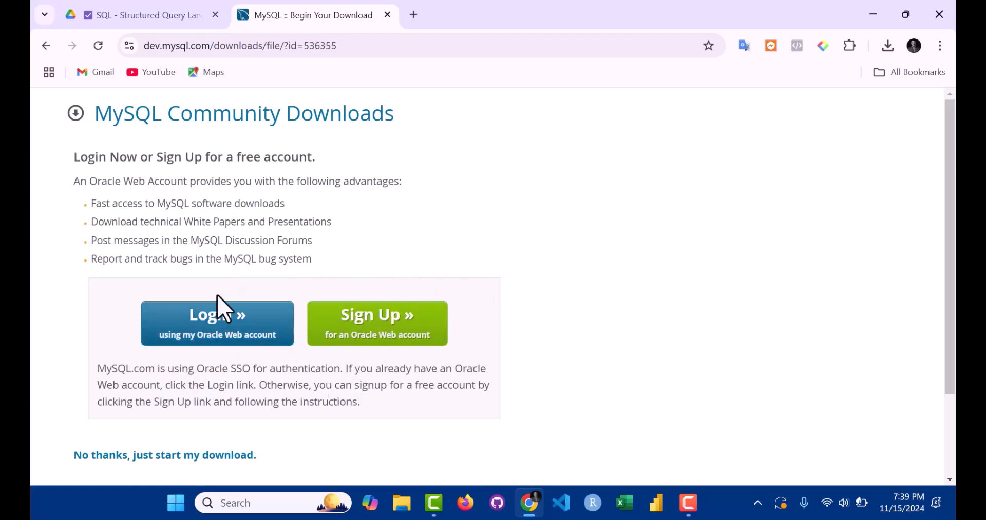
pyautogui.scroll(-2, 205, 371)
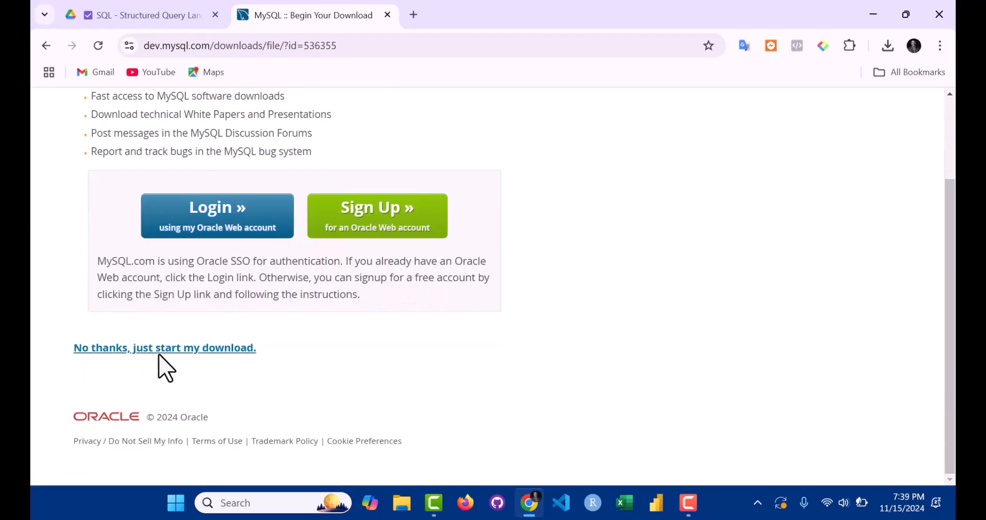
pyautogui.click(238, 352)
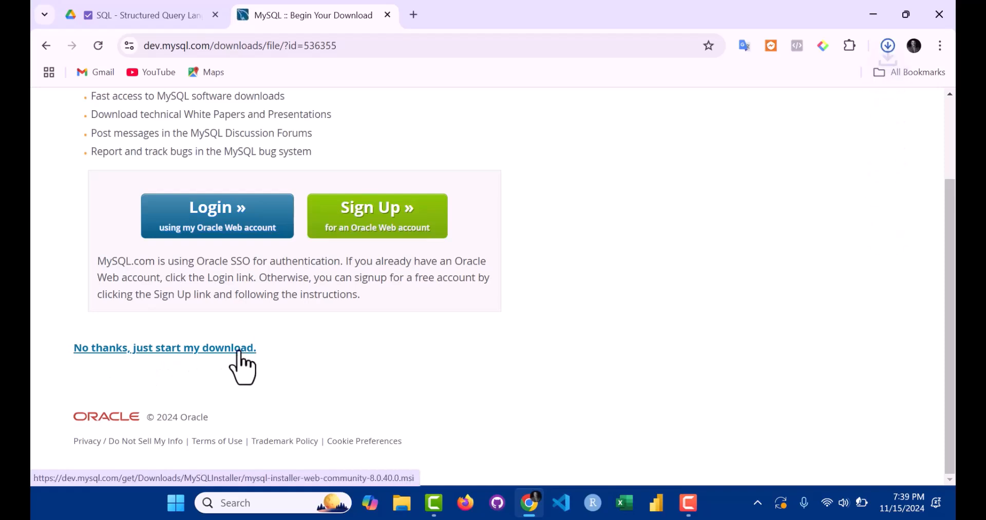
# Show the newly downloaded mysql-installer-web-community-8.0.40.0 (2) file in its folder and run it.
pyautogui.click(888, 48)
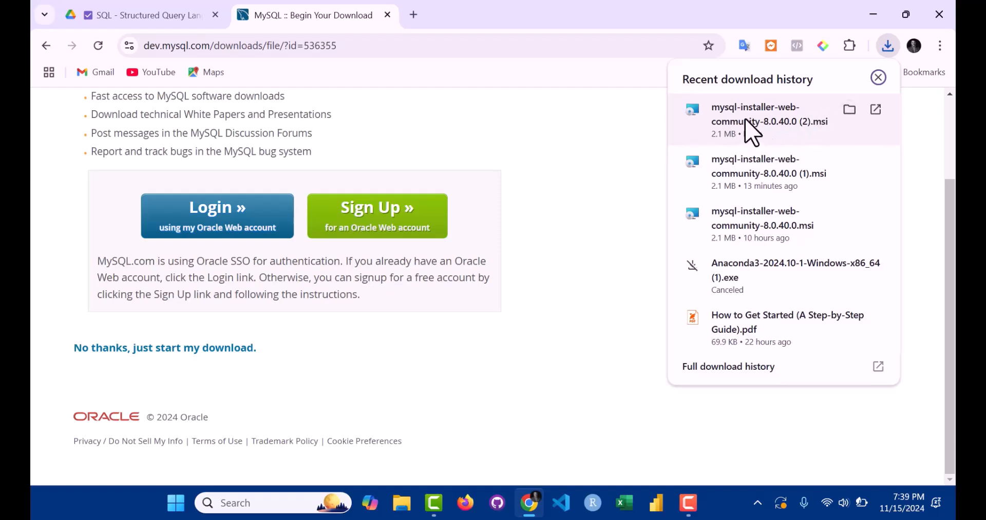
pyautogui.click(850, 109)
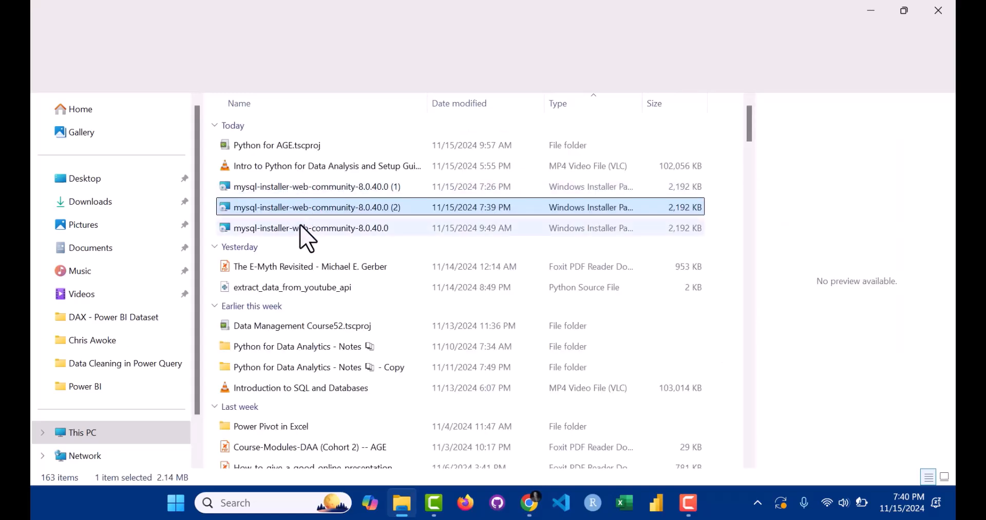
pyautogui.doubleClick(328, 207)
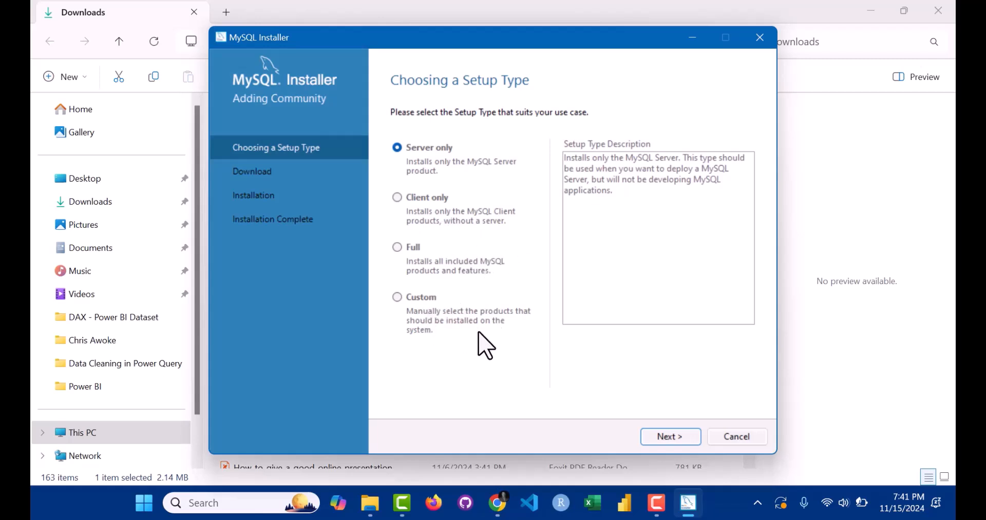
# Choose the Custom setup type and add MySQL Server 8.0.40 - X64 to the products to be installed.
pyautogui.click(398, 299)
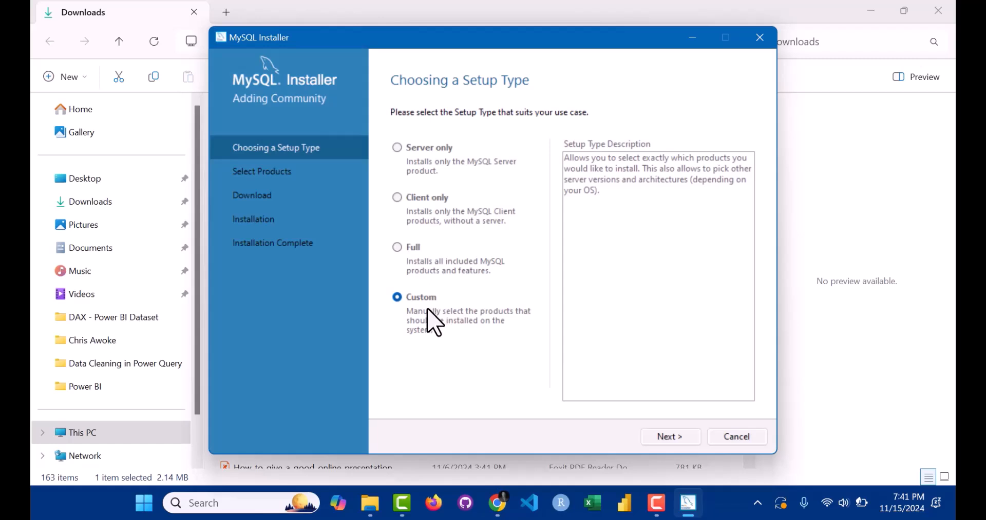
pyautogui.click(663, 442)
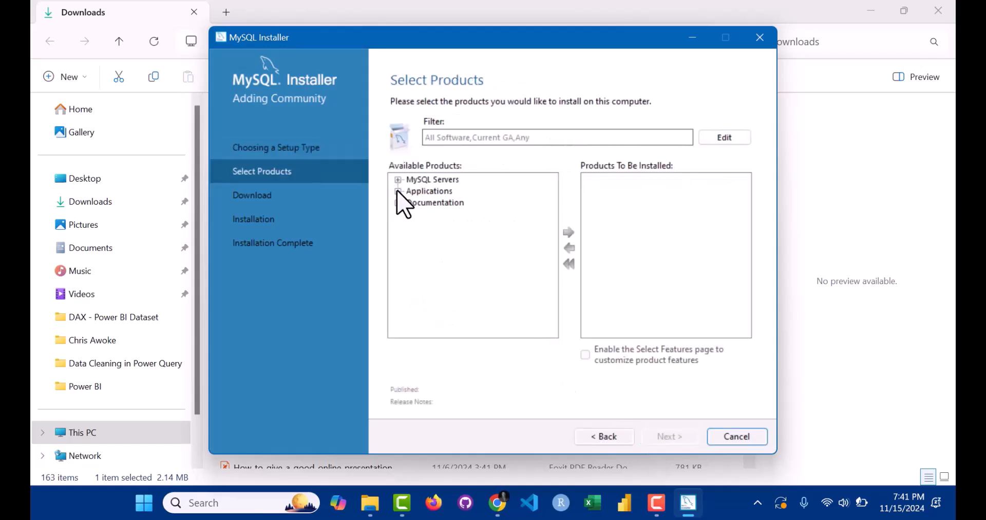
pyautogui.click(398, 180)
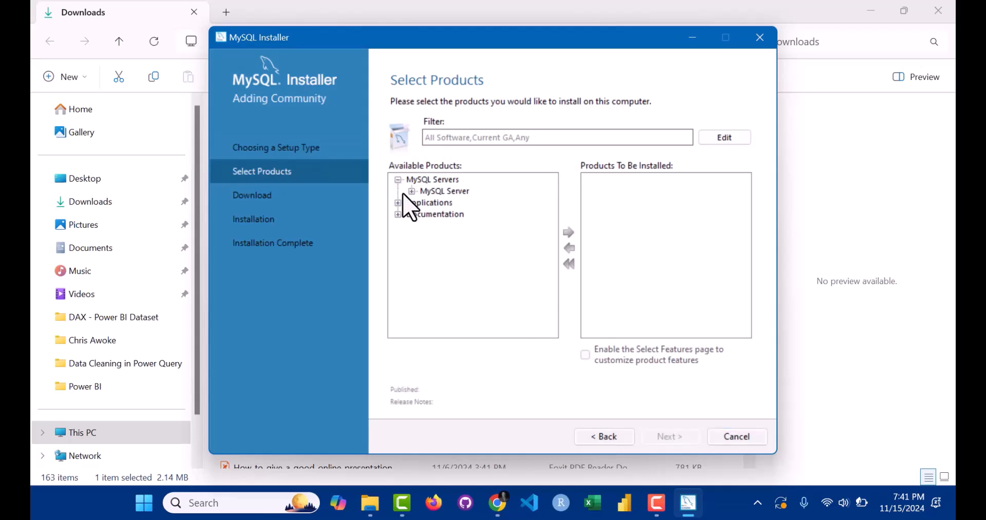
pyautogui.click(411, 191)
pyautogui.click(425, 203)
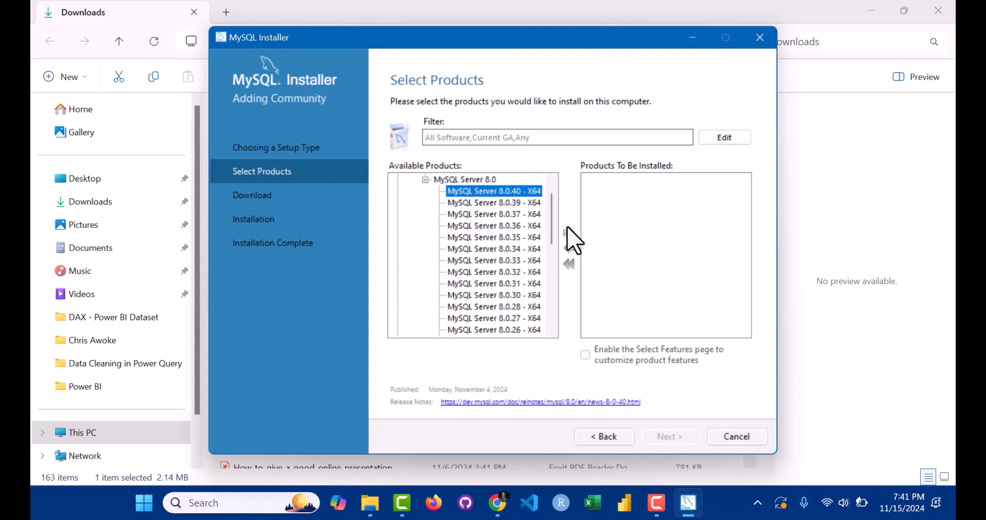
pyautogui.click(568, 233)
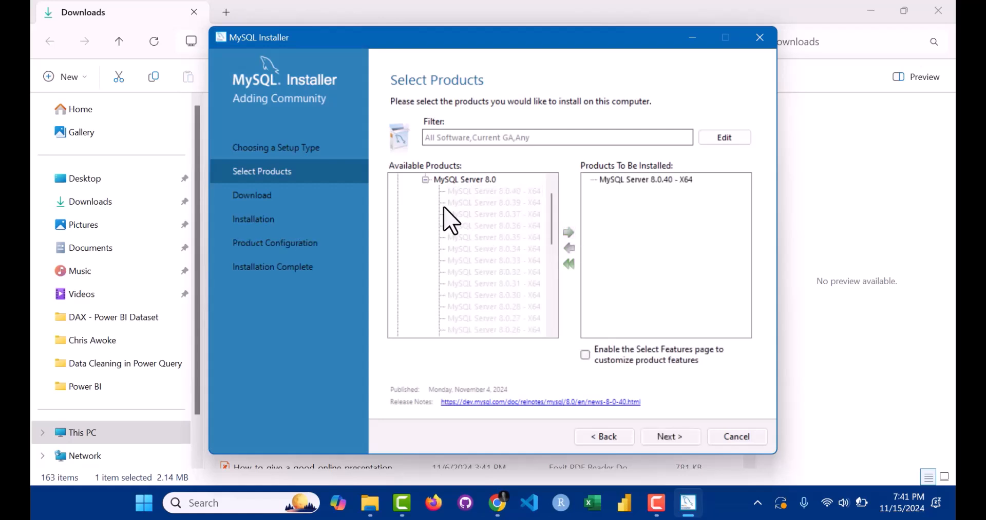
# Add MySQL Workbench 8.0.40 - X64 from the Applications category to the products to be installed.
pyautogui.click(425, 179)
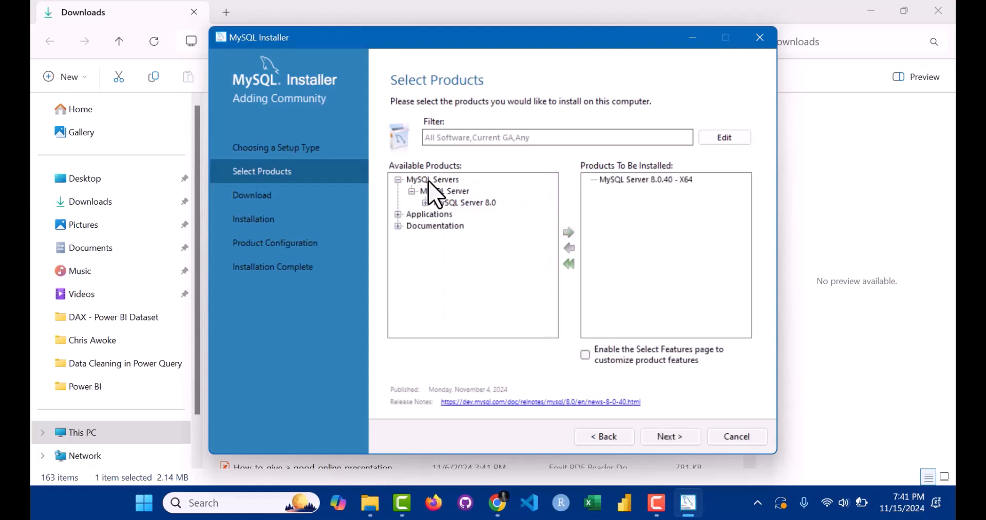
pyautogui.click(398, 179)
pyautogui.click(398, 192)
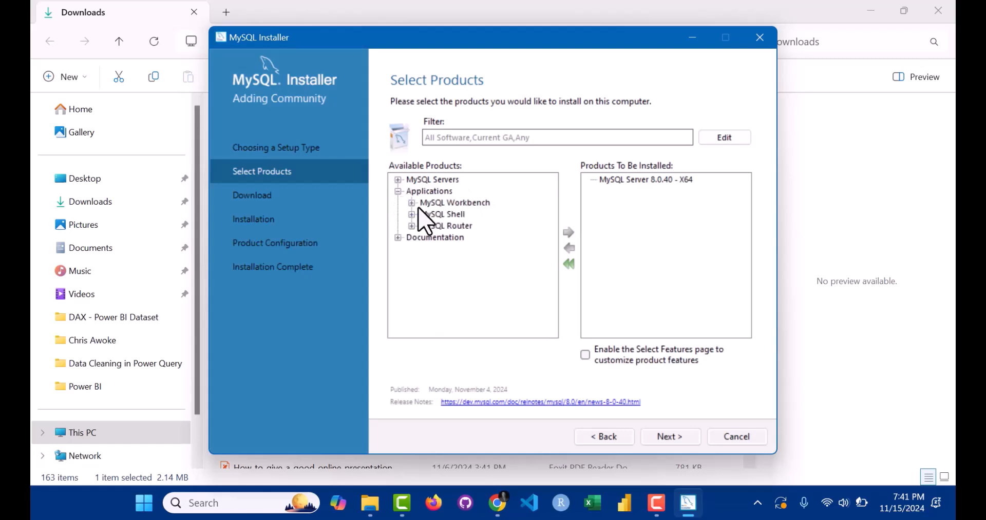
pyautogui.click(411, 203)
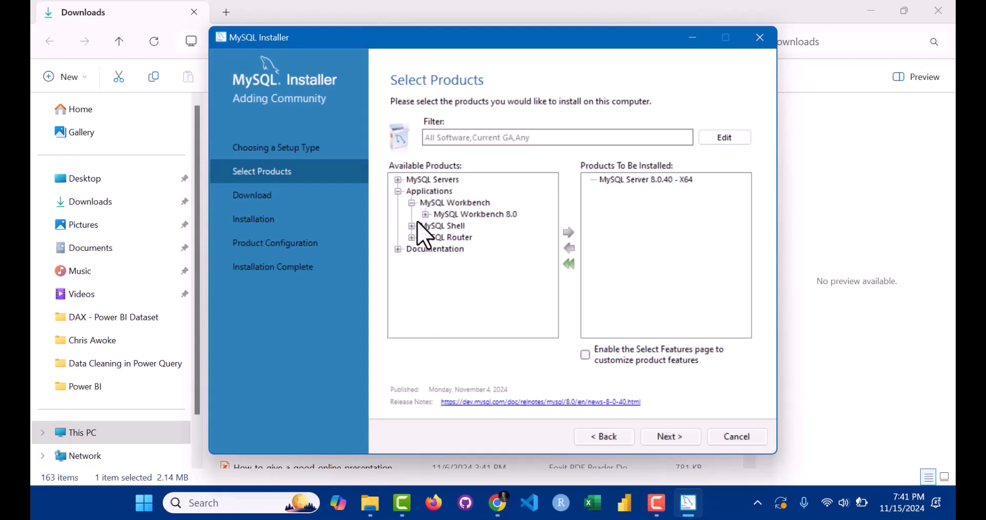
pyautogui.click(425, 215)
pyautogui.click(464, 192)
pyautogui.click(569, 233)
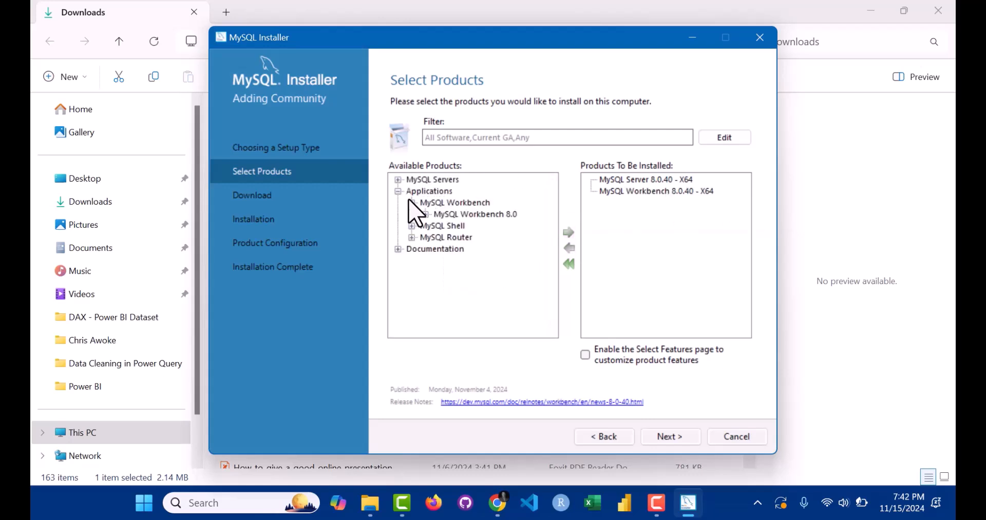
# Add Samples and Examples 8.0.40 - X86 from the Documentation category to the products to be installed.
pyautogui.click(398, 192)
pyautogui.click(398, 203)
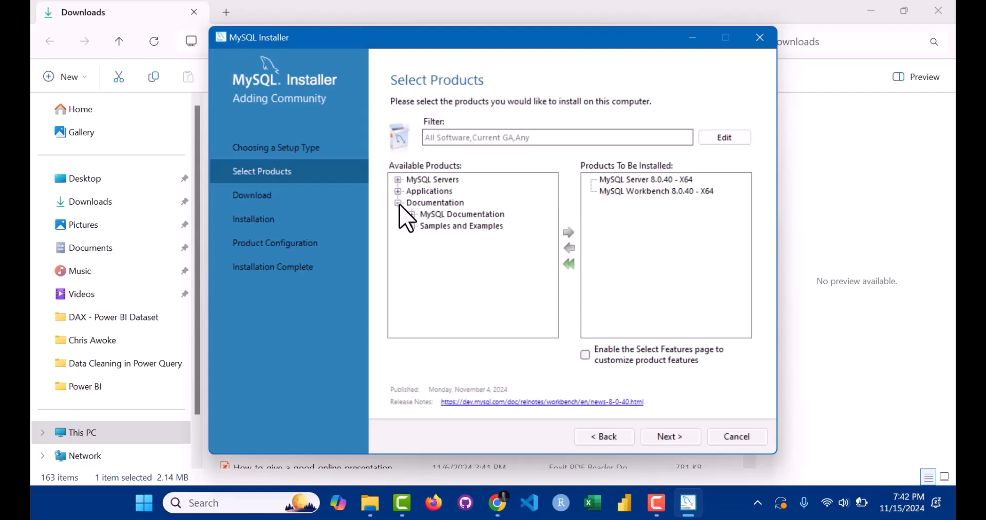
pyautogui.click(411, 226)
pyautogui.click(425, 238)
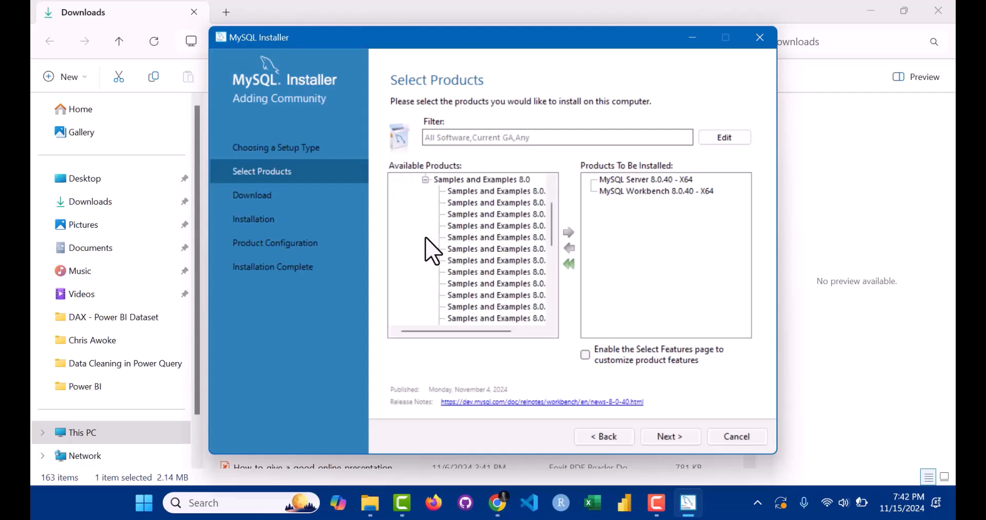
pyautogui.click(483, 191)
pyautogui.click(568, 232)
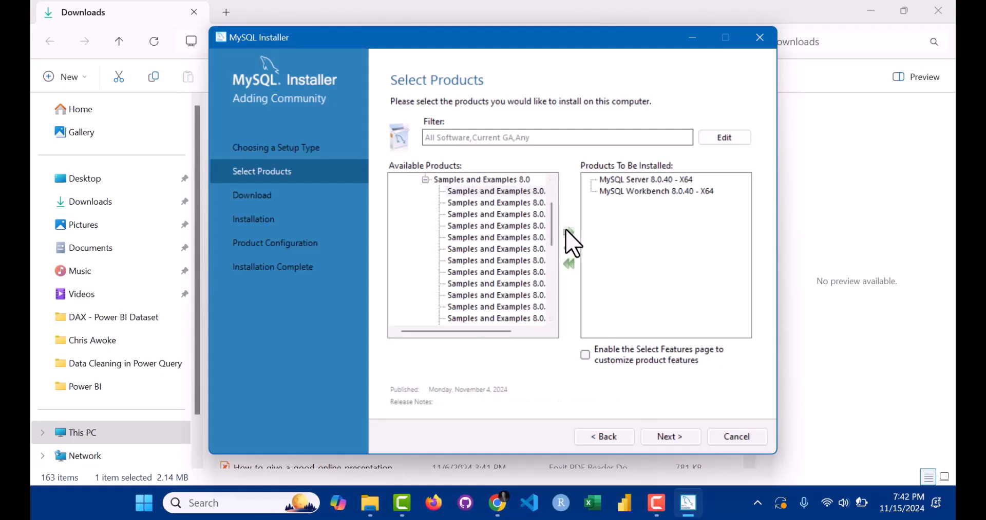
pyautogui.click(425, 180)
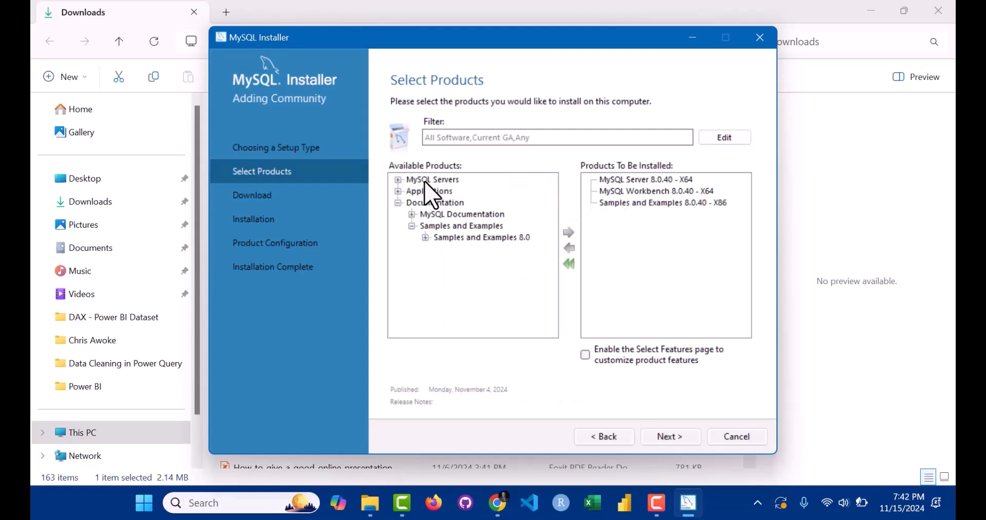
pyautogui.click(398, 203)
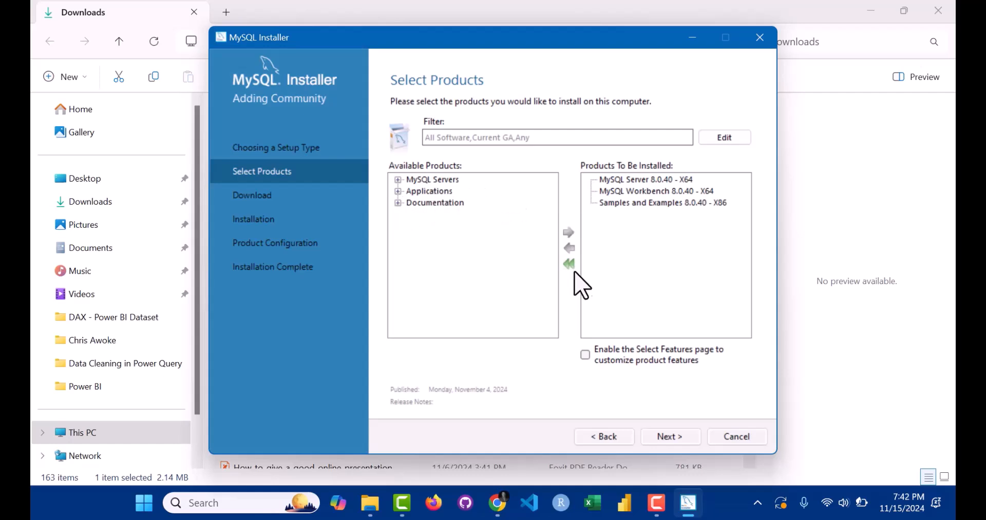
# Download and install the selected MySQL Server, MySQL Workbench, and Samples and Examples packages.
pyautogui.click(667, 437)
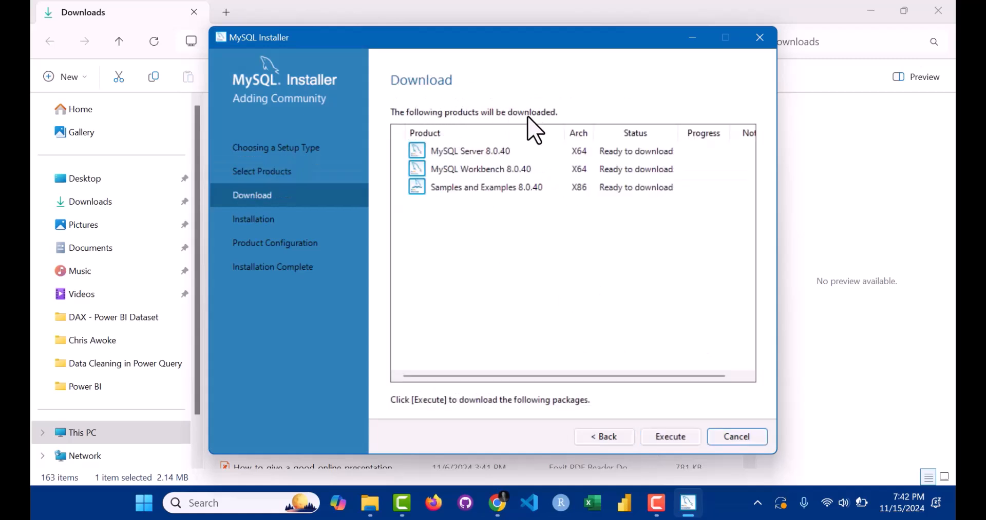
pyautogui.click(661, 437)
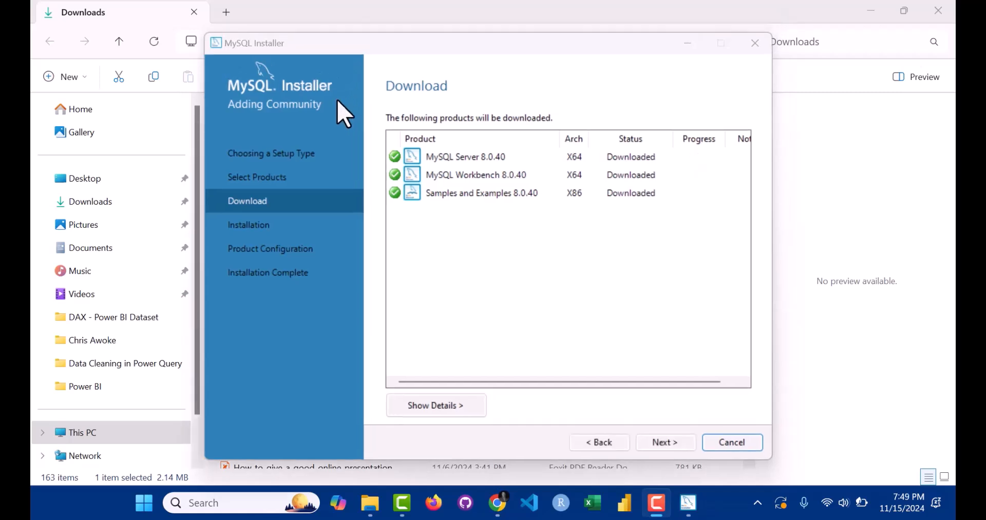
pyautogui.click(658, 443)
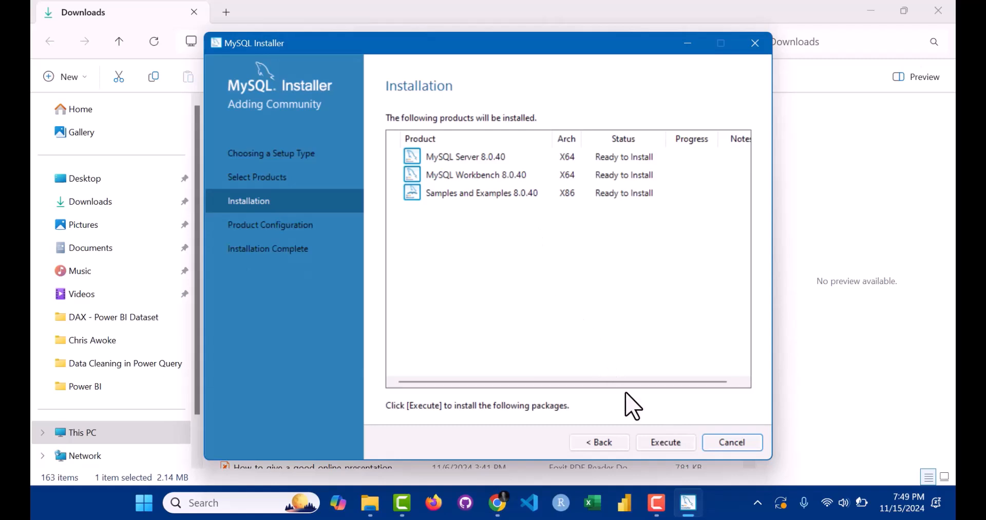
pyautogui.click(650, 449)
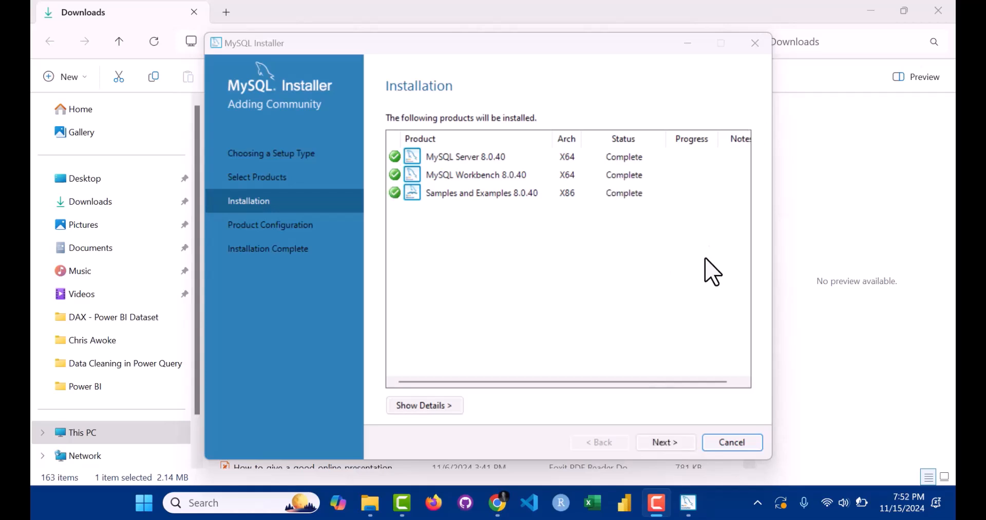
# Start the MySQL Server configuration and accept the default Development Computer type with TCP/IP on port 3306 and X Protocol port 33060.
pyautogui.click(653, 441)
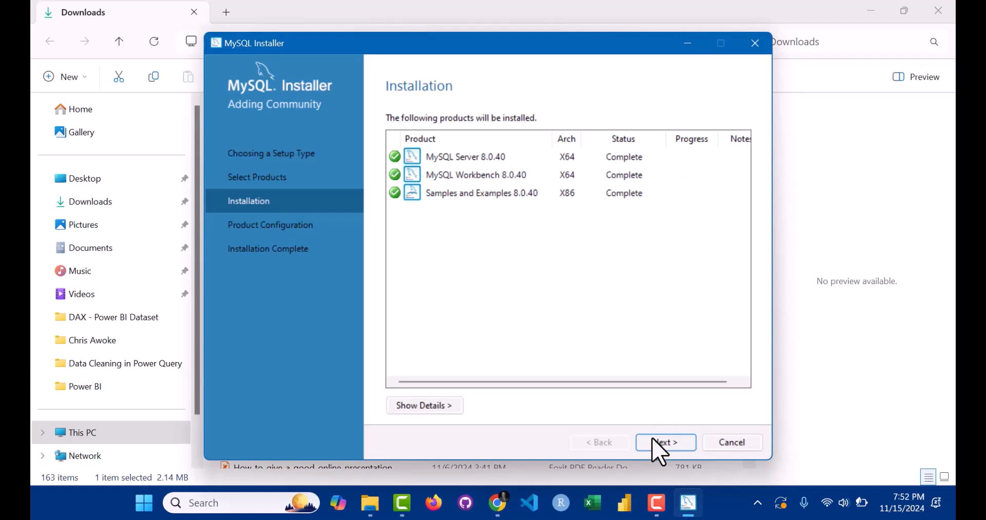
pyautogui.click(653, 440)
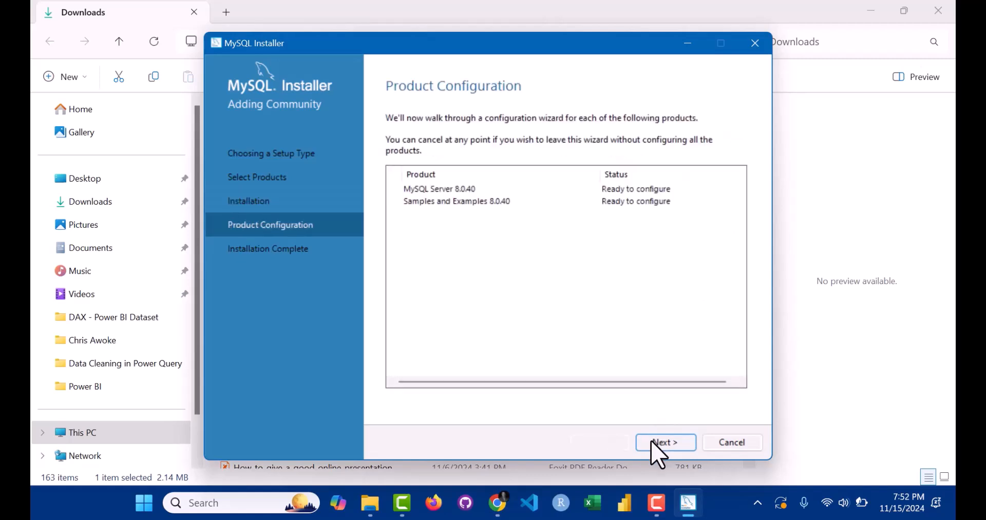
pyautogui.click(653, 443)
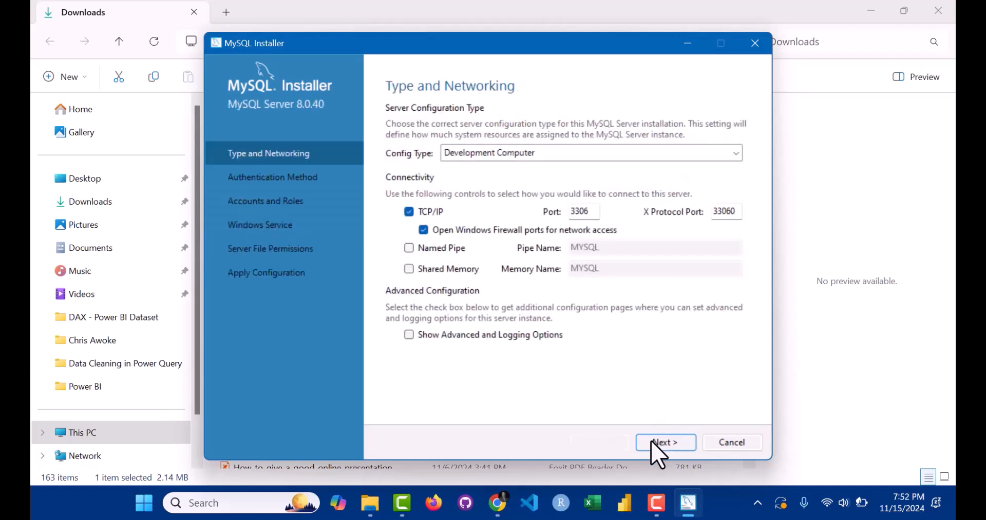
pyautogui.click(652, 442)
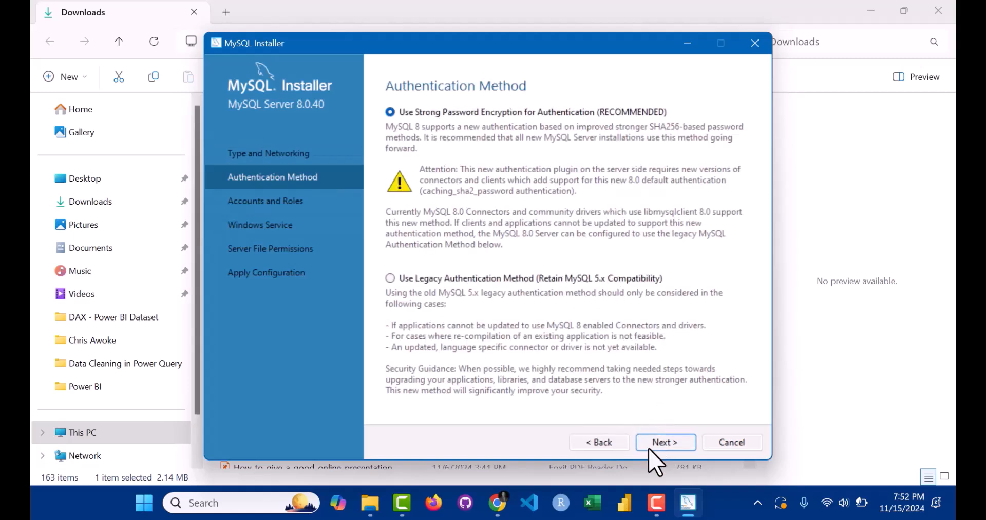
# Keep strong password encryption as the authentication method, then enter and repeat the MySQL root account password.
pyautogui.click(654, 444)
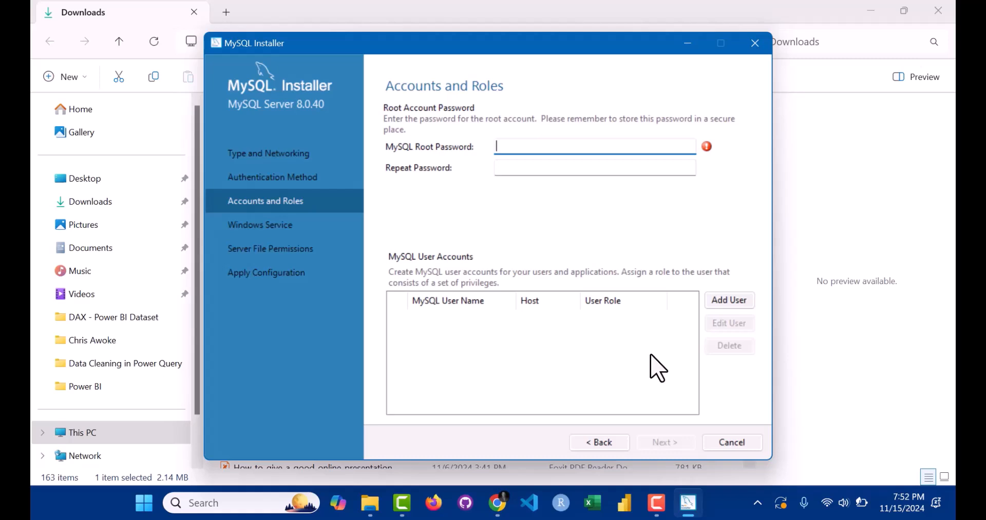
pyautogui.write('••••')
pyautogui.click(603, 173)
pyautogui.write('•')
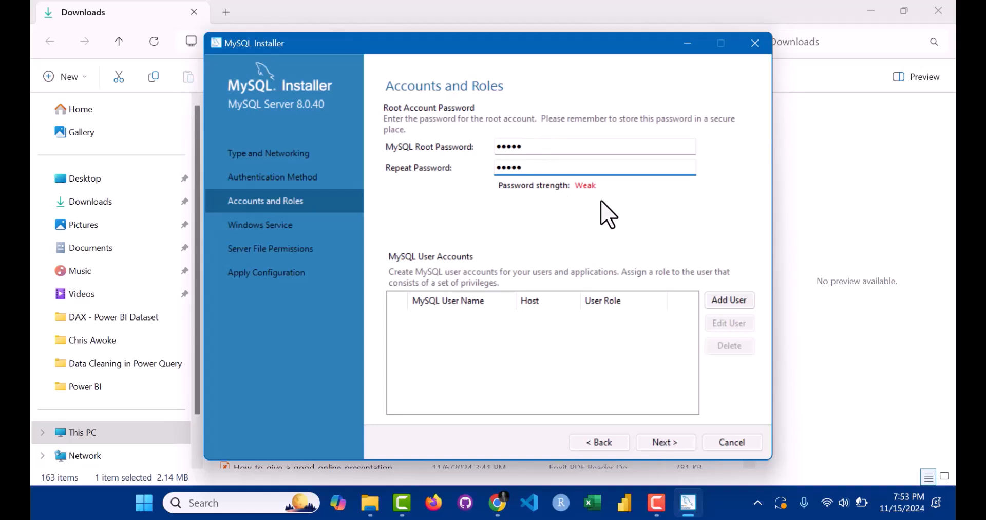
pyautogui.click(665, 443)
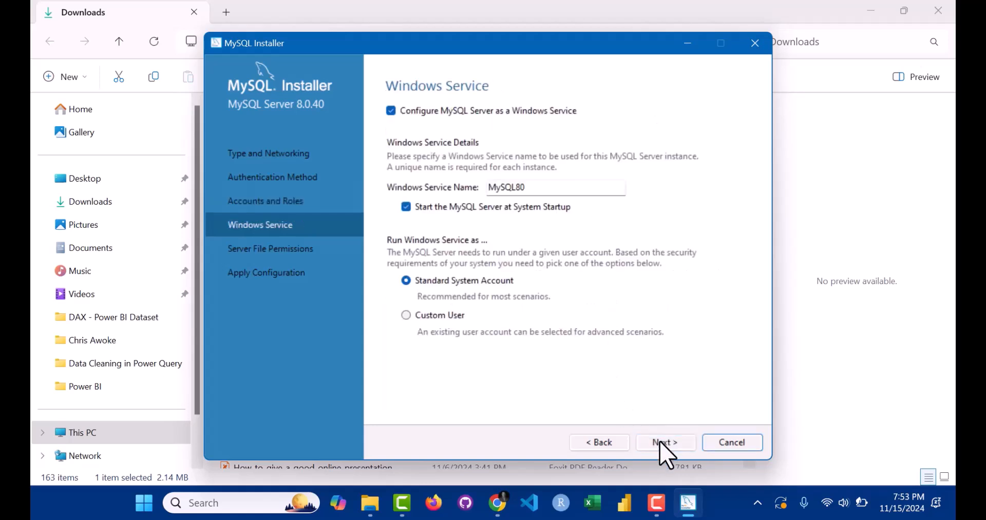
# Keep the default MySQL80 Windows service and server file permission settings, and apply the MySQL Server 8.0.40 configuration.
pyautogui.click(662, 443)
pyautogui.click(662, 444)
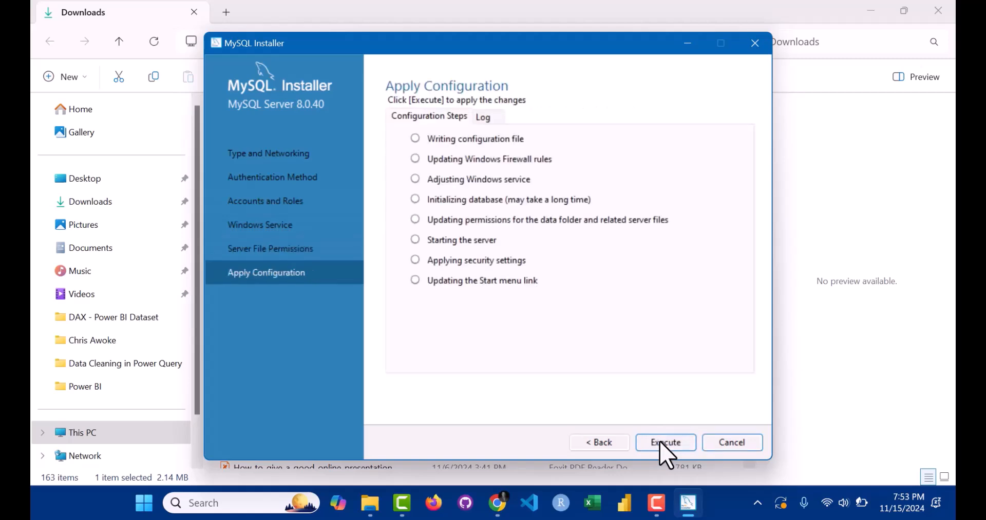
pyautogui.click(661, 444)
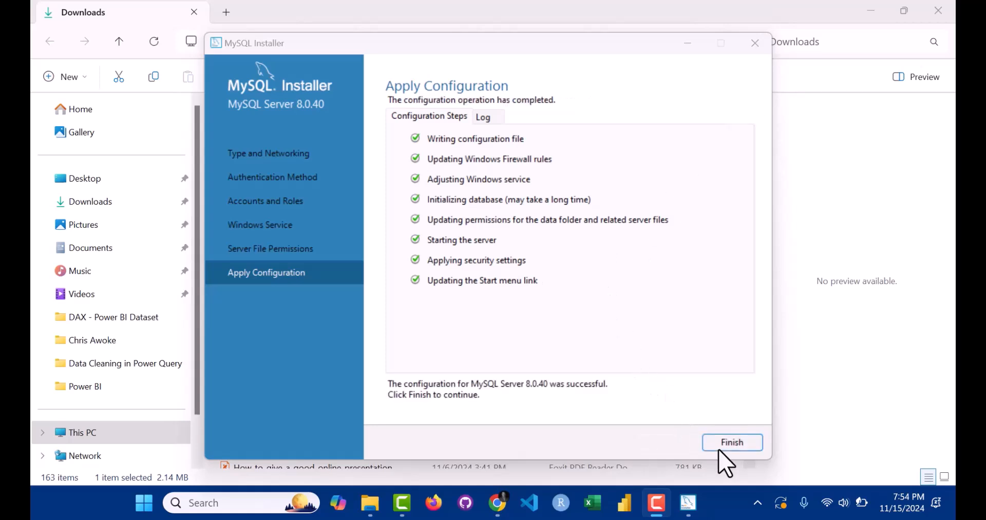
pyautogui.click(721, 446)
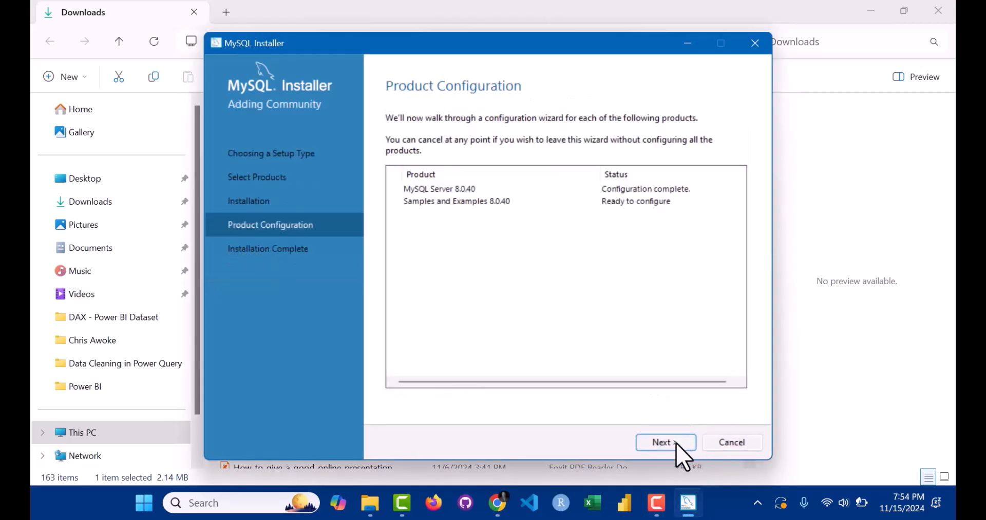
# Start configuring Samples and Examples and verify the connection to MySQL Server 8.0.40 as root with the root password.
pyautogui.click(667, 443)
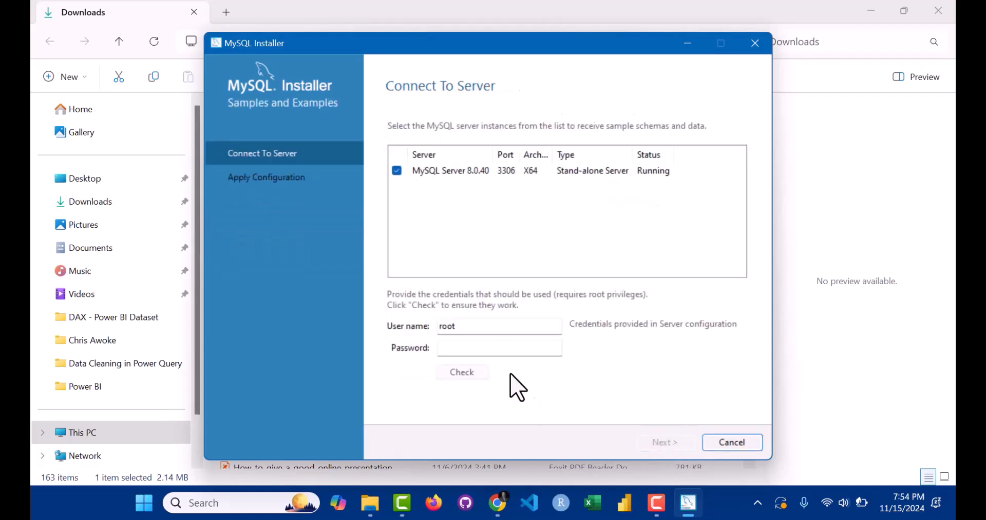
pyautogui.click(491, 348)
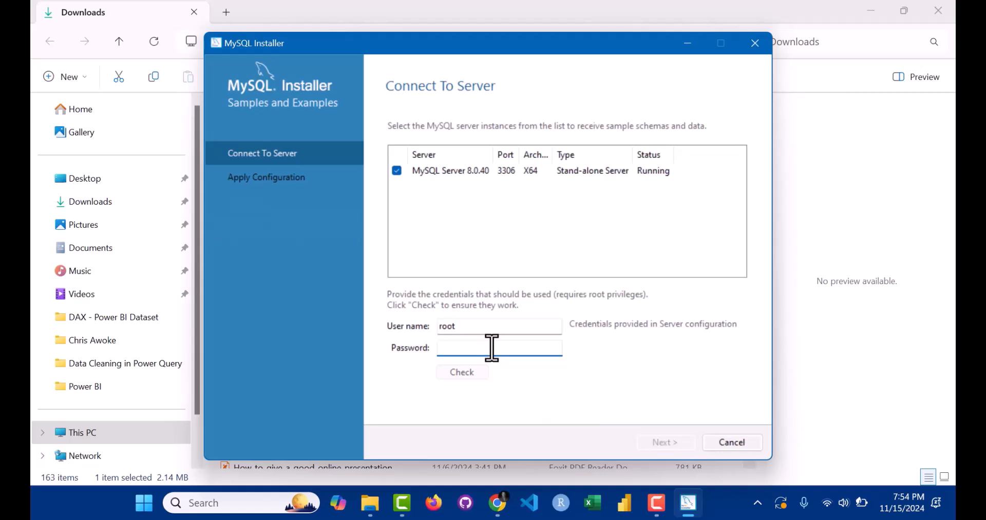
pyautogui.write('•••')
pyautogui.click(484, 374)
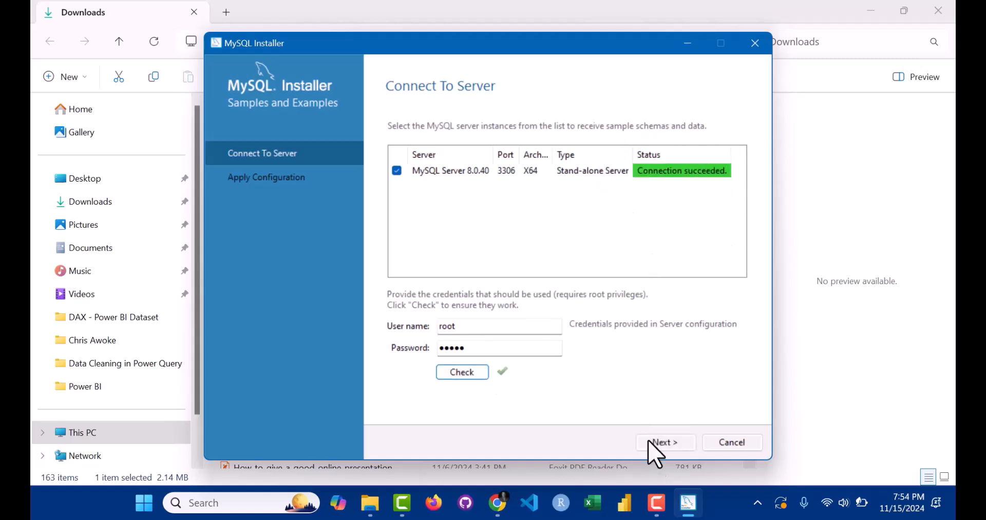
pyautogui.click(664, 444)
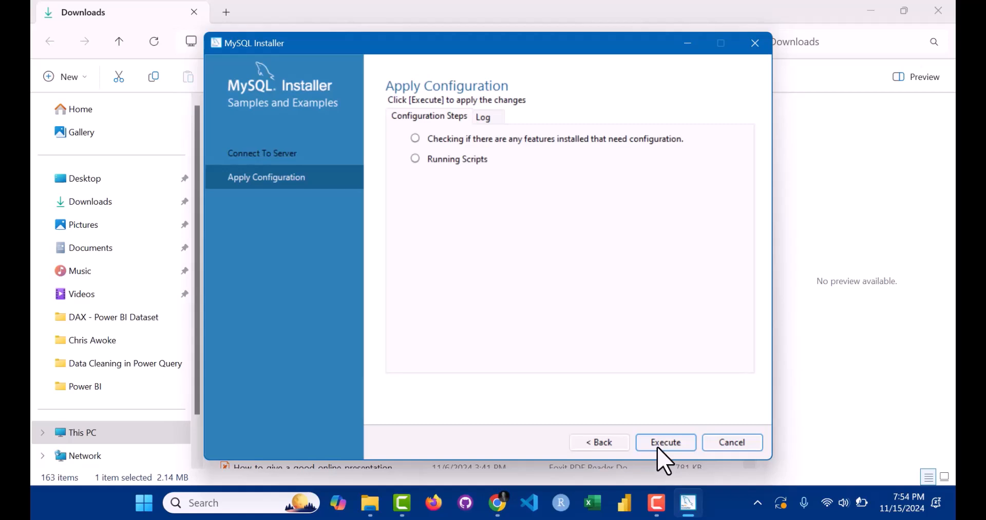
# Apply the Samples and Examples 8.0.40 configuration and complete the product configuration stage.
pyautogui.click(665, 444)
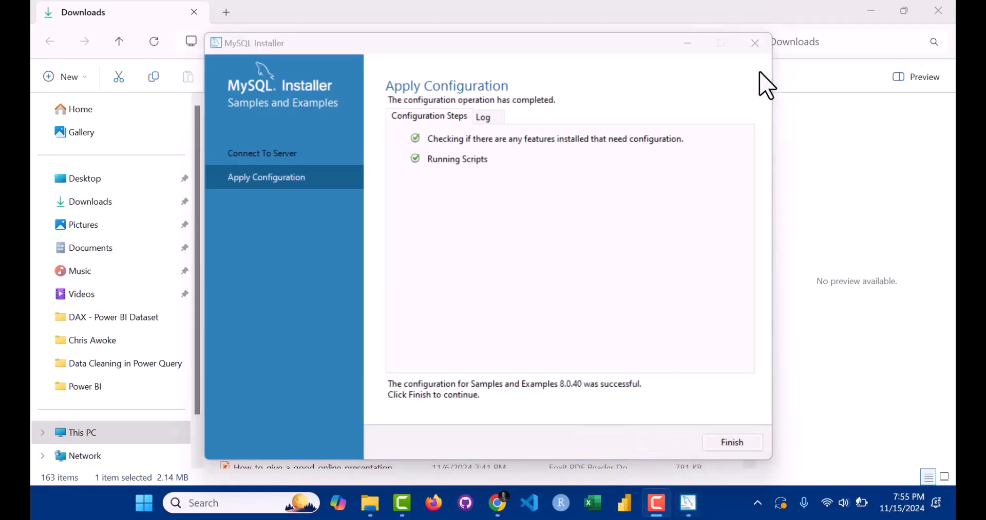
pyautogui.click(737, 443)
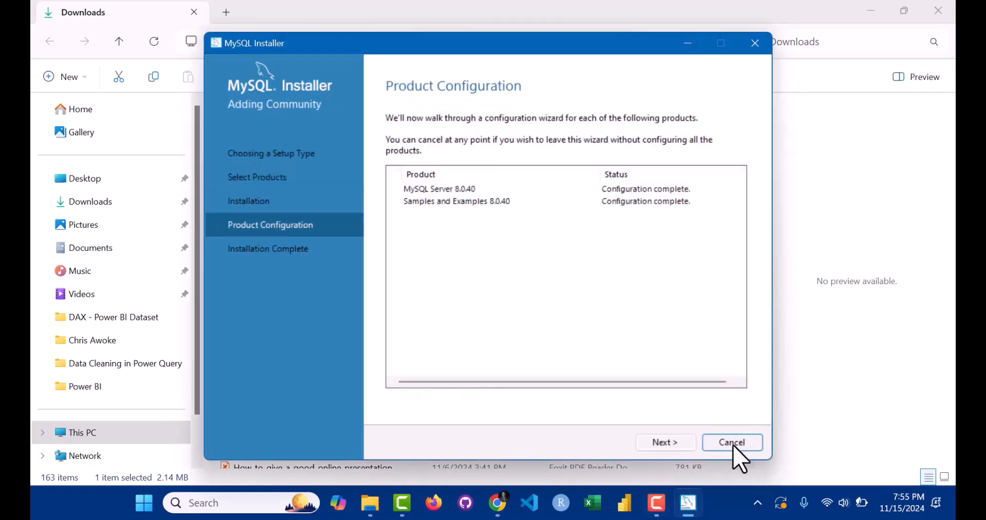
pyautogui.click(688, 448)
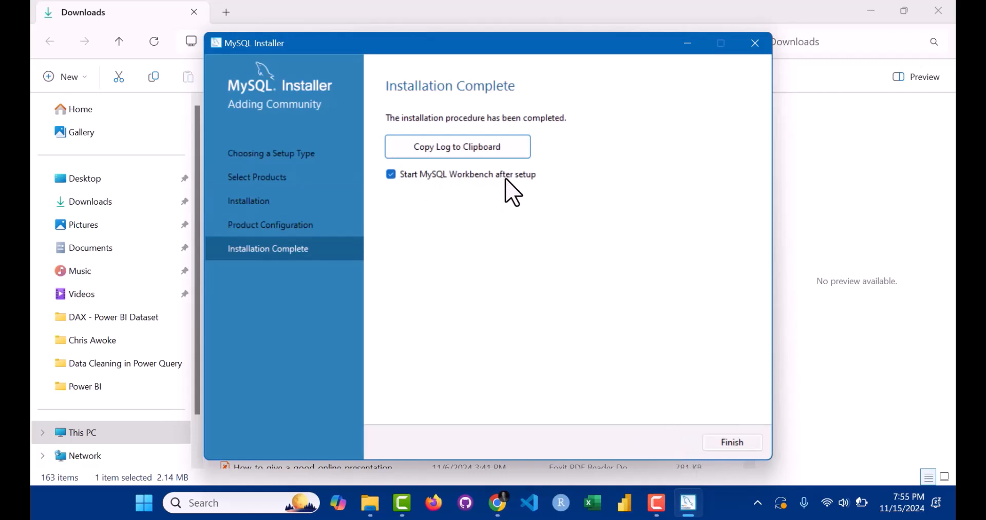
# Finish the installation with MySQL Workbench set to start after setup, and minimize the Downloads window.
pyautogui.click(715, 446)
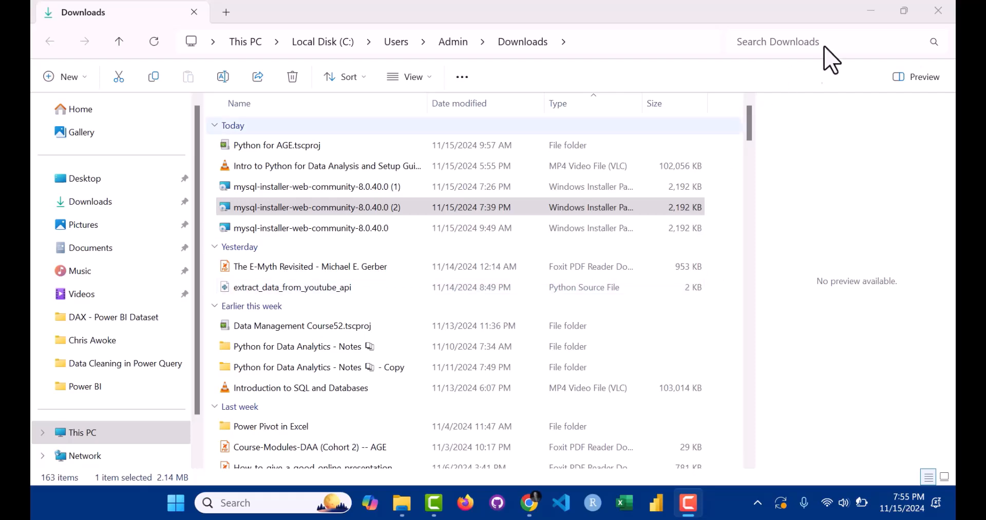
pyautogui.click(870, 10)
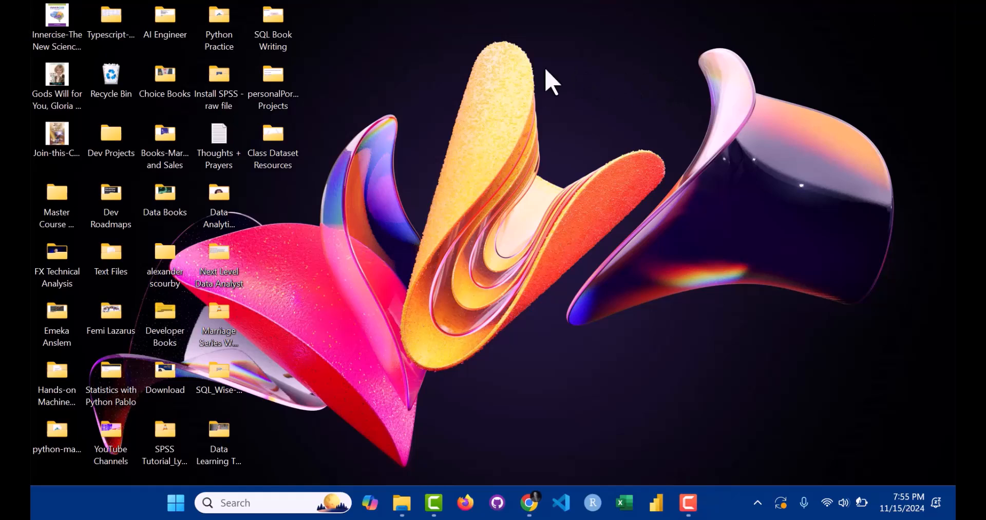